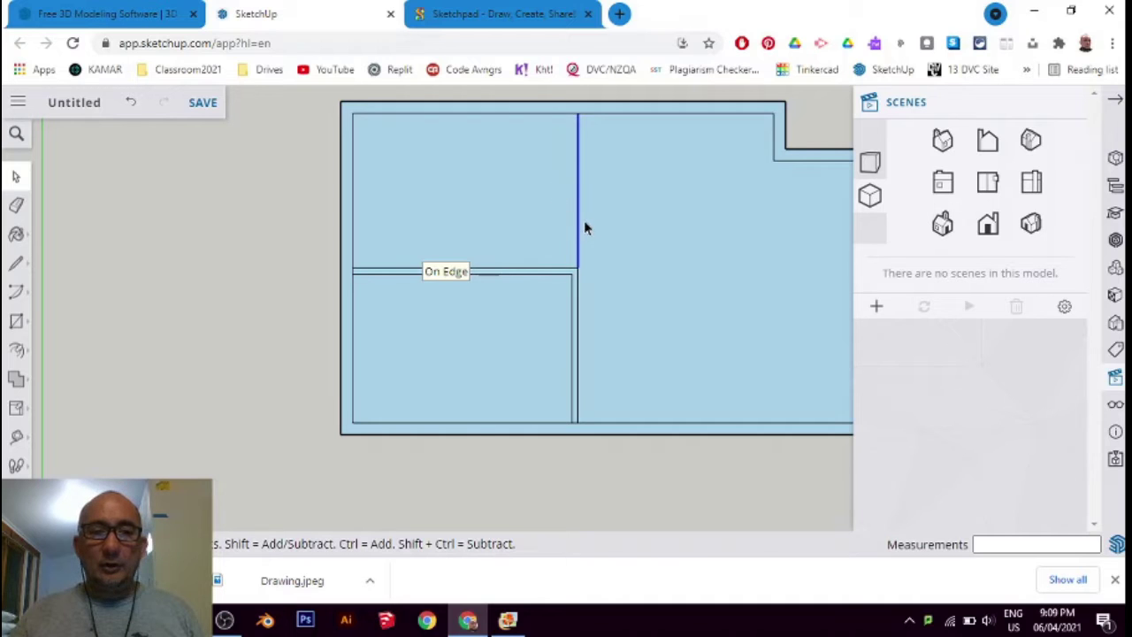
Try the Offset tool on the floor plan edges, then return to selection.
click(15, 350)
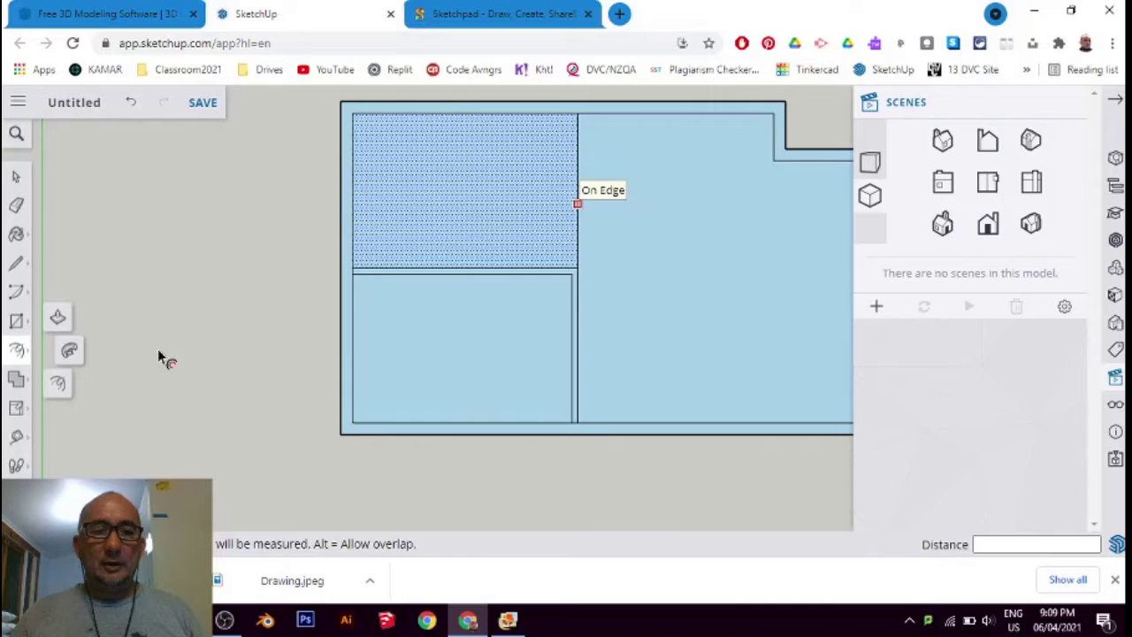
click(16, 176)
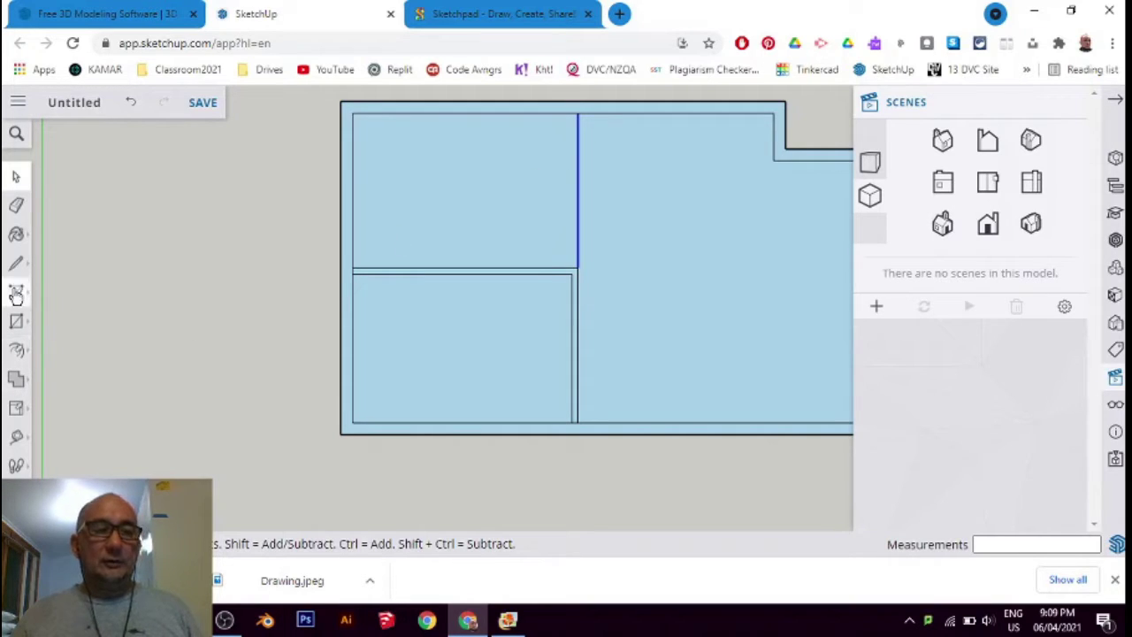
click(19, 352)
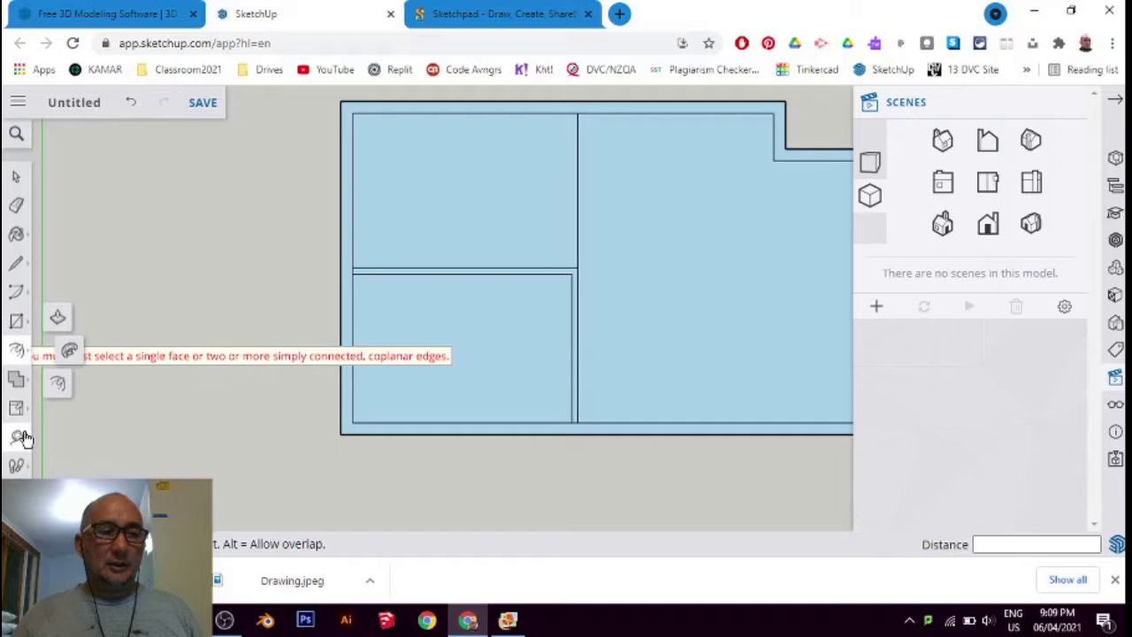
Copy the interior vertical wall edge 0.1 m over to give the dividing wall thickness.
click(15, 408)
click(60, 377)
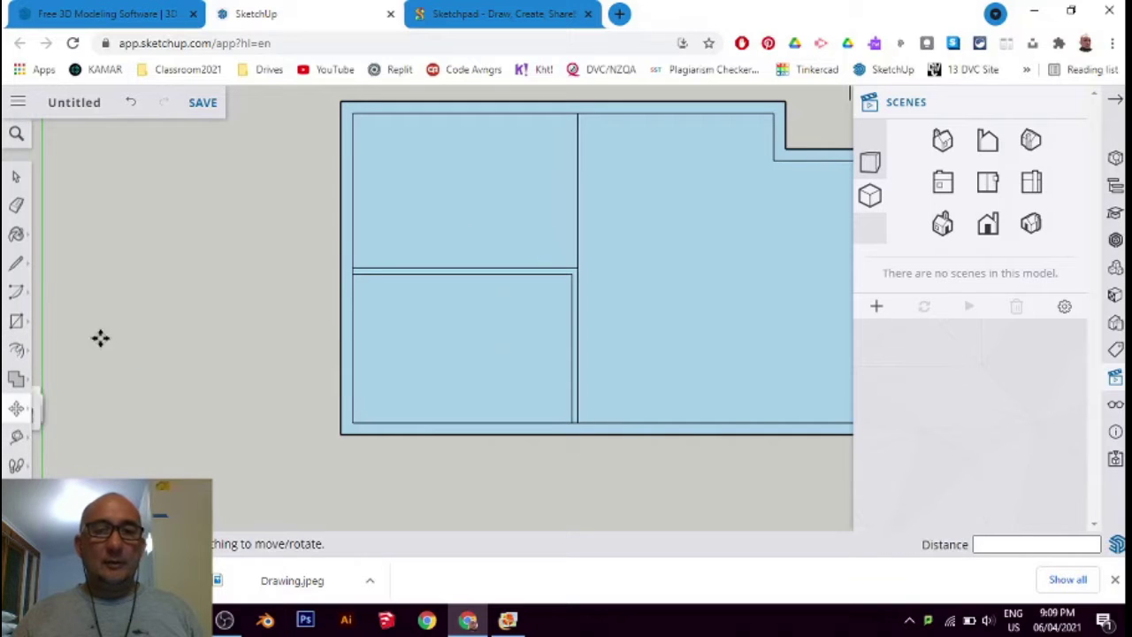
click(576, 178)
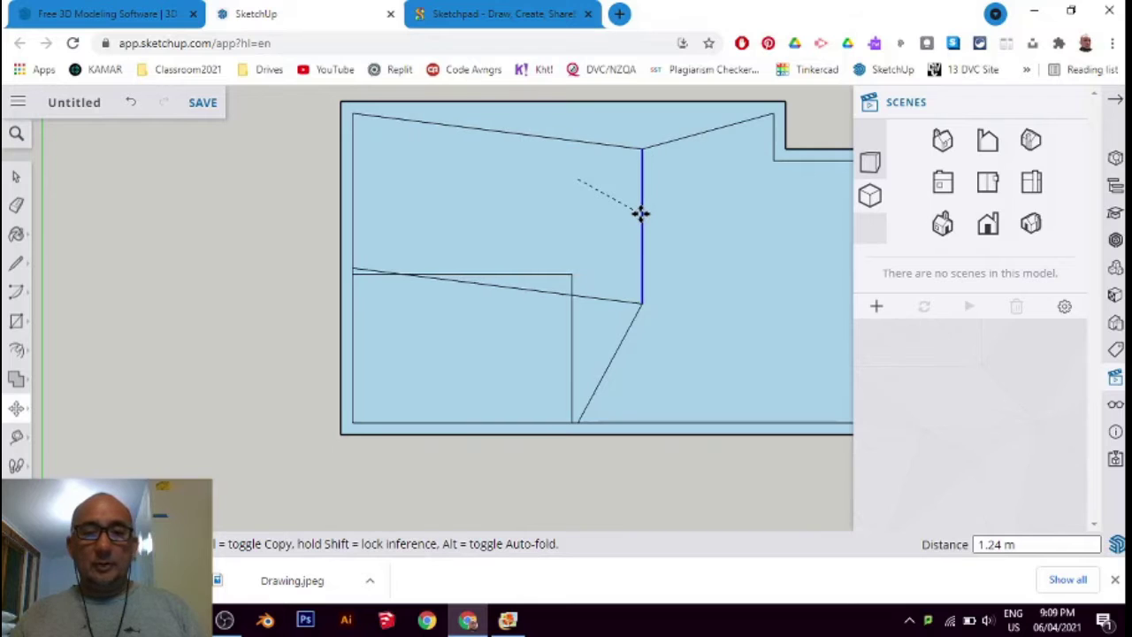
click(578, 212)
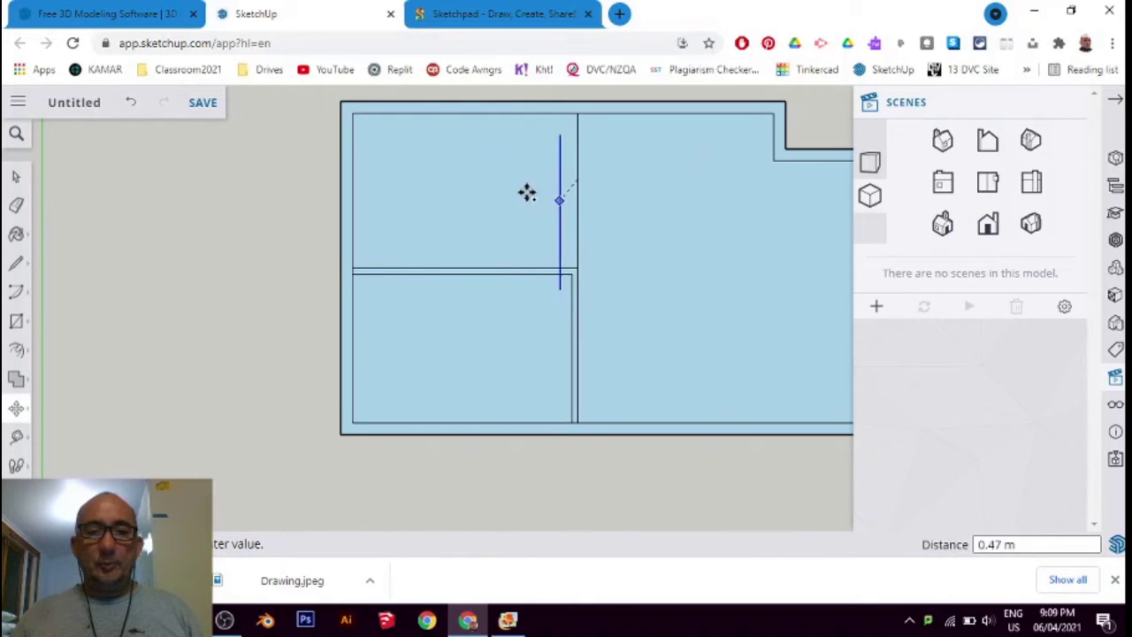
scroll(545, 177, up, 3)
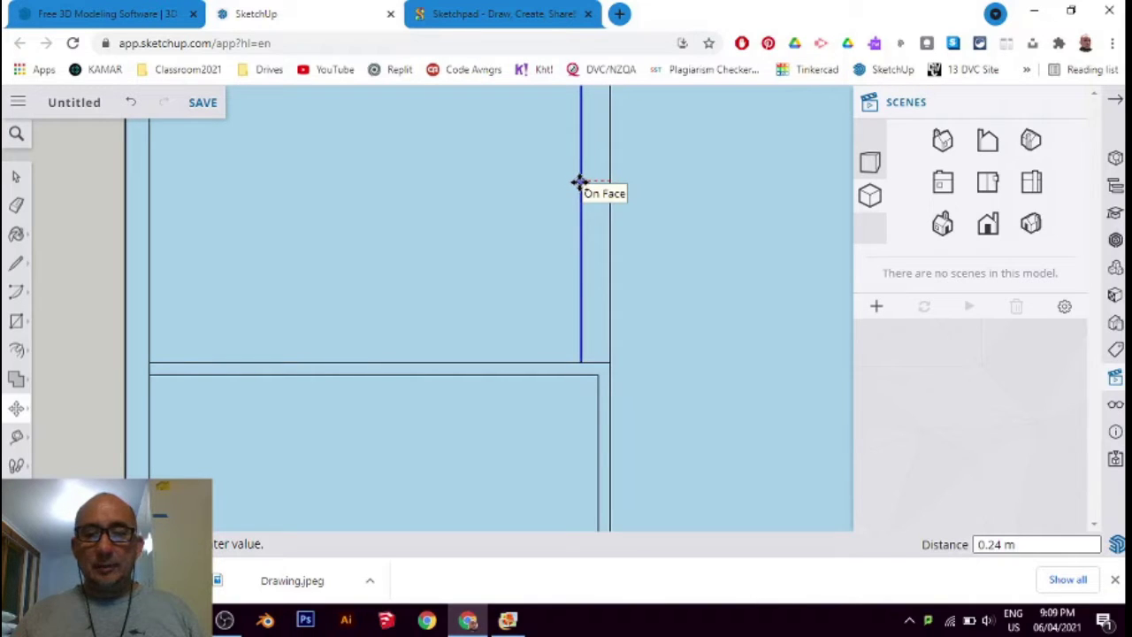
text(.1)
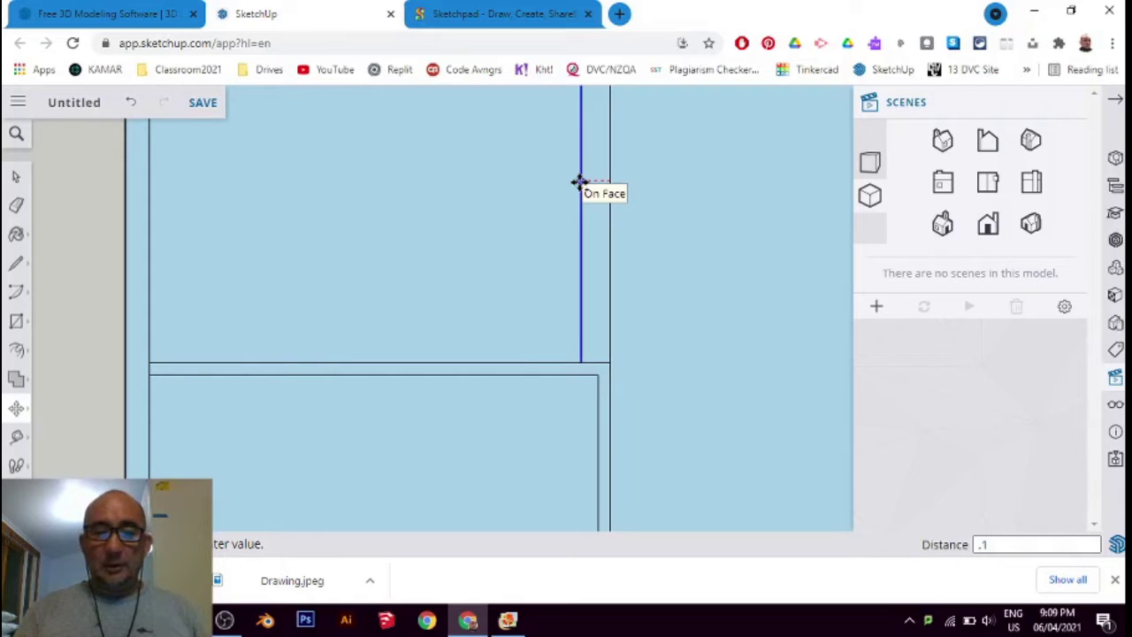
key(Return)
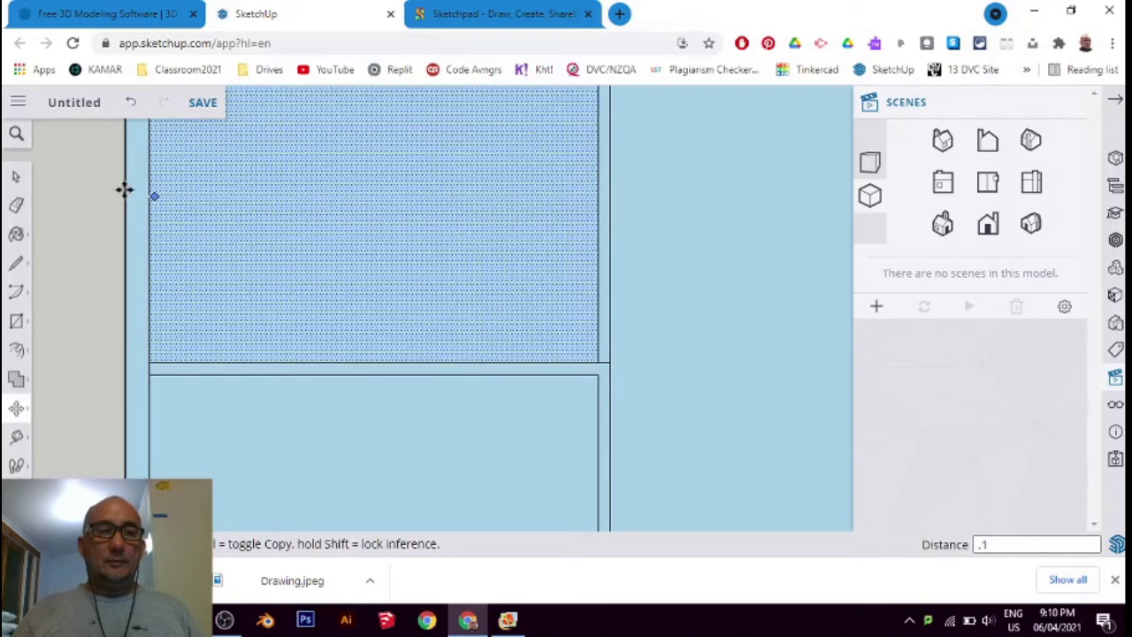
Zoom in and out over the plan to check the thickened wall edges.
click(16, 176)
scroll(608, 371, up, 1)
scroll(608, 371, up, 1)
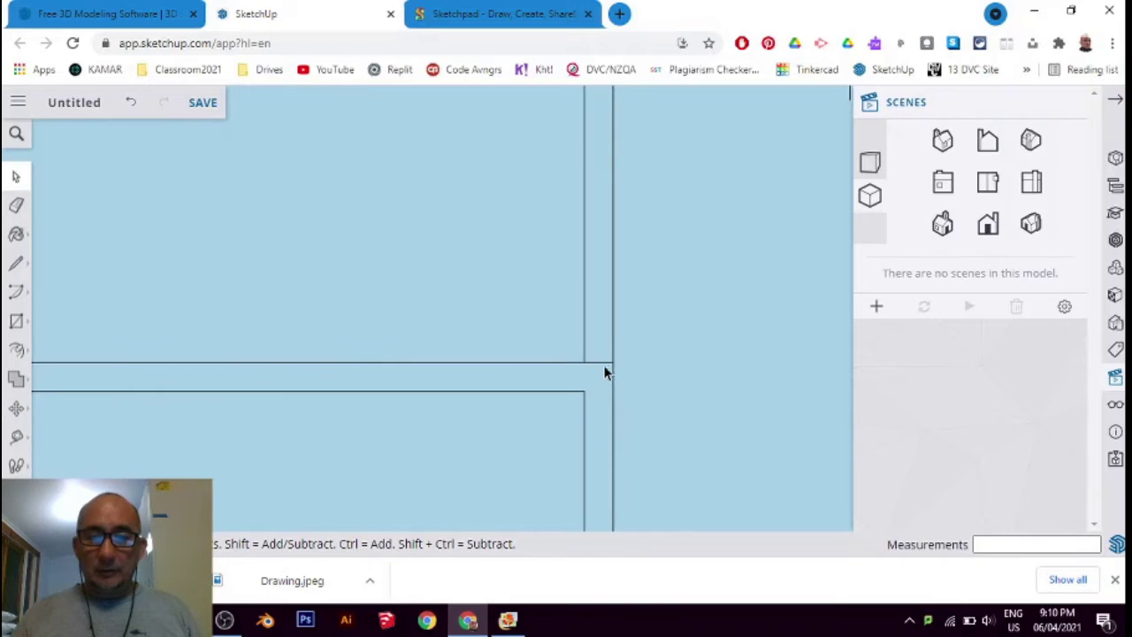
scroll(606, 369, up, 1)
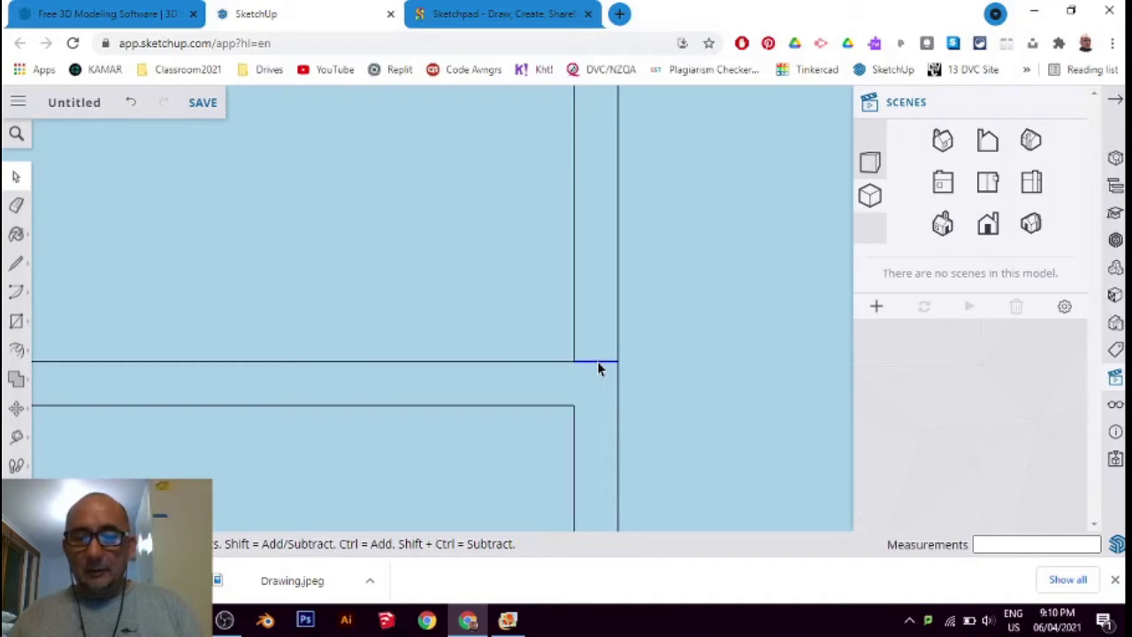
scroll(597, 366, down, 1)
scroll(592, 372, down, 3)
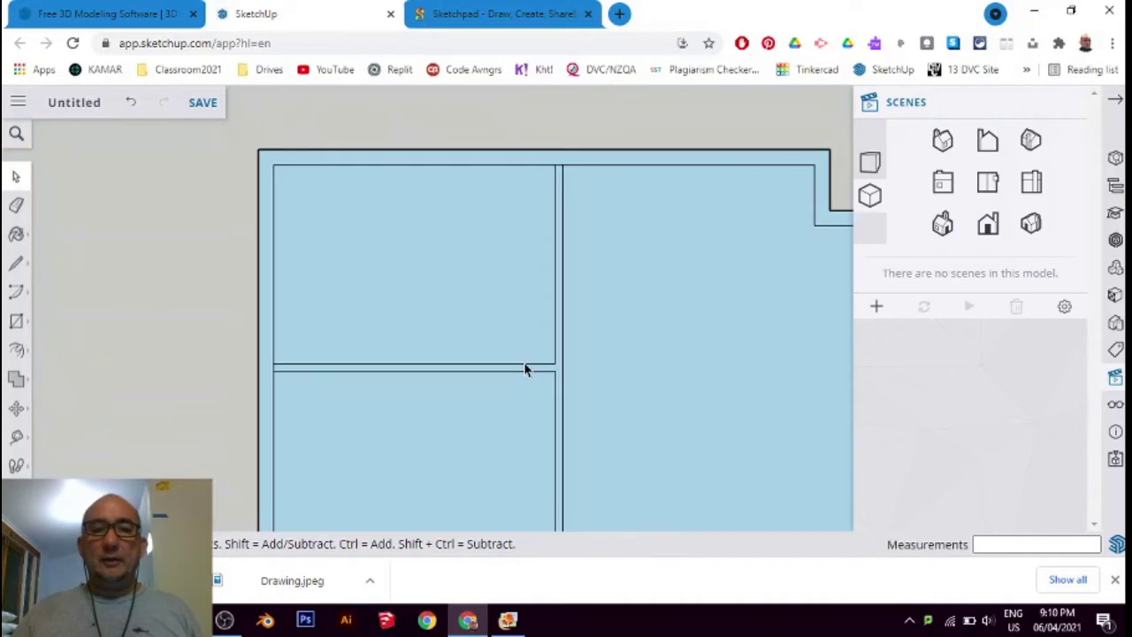
scroll(525, 369, down, 2)
scroll(531, 290, up, 2)
scroll(534, 215, up, 2)
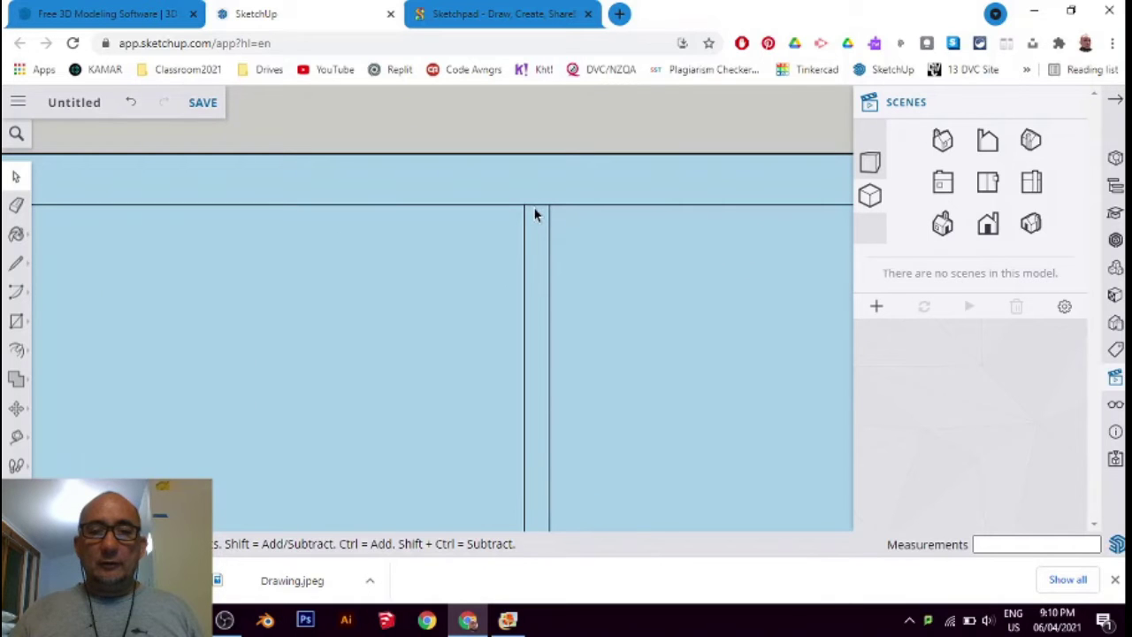
scroll(533, 204, down, 1)
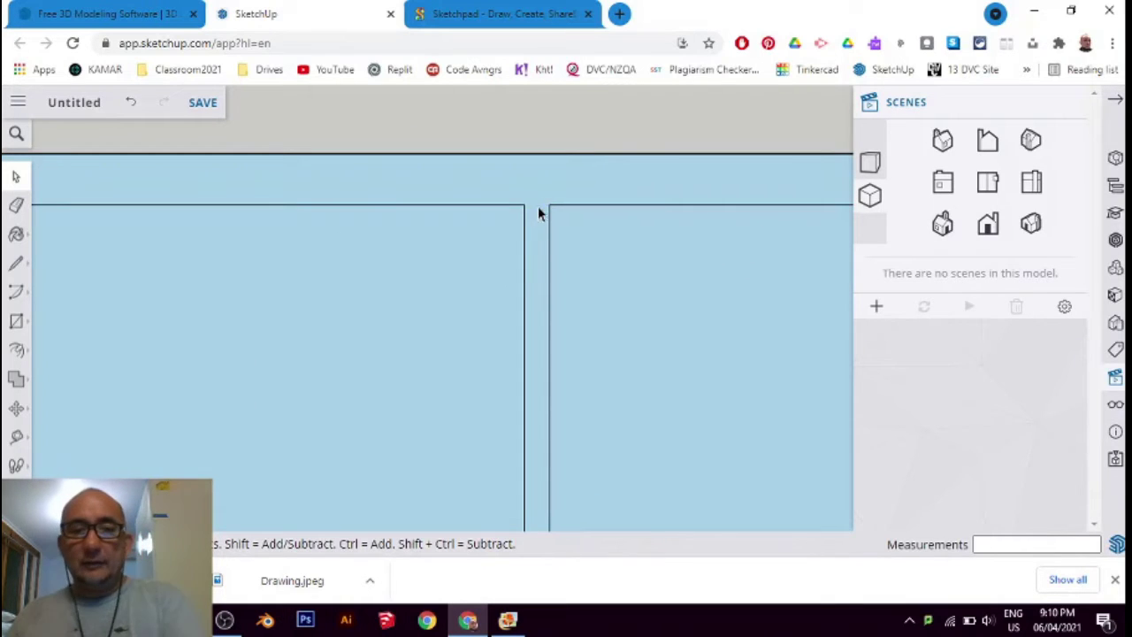
scroll(538, 207, down, 2)
scroll(538, 230, down, 2)
scroll(536, 369, up, 1)
scroll(543, 372, up, 3)
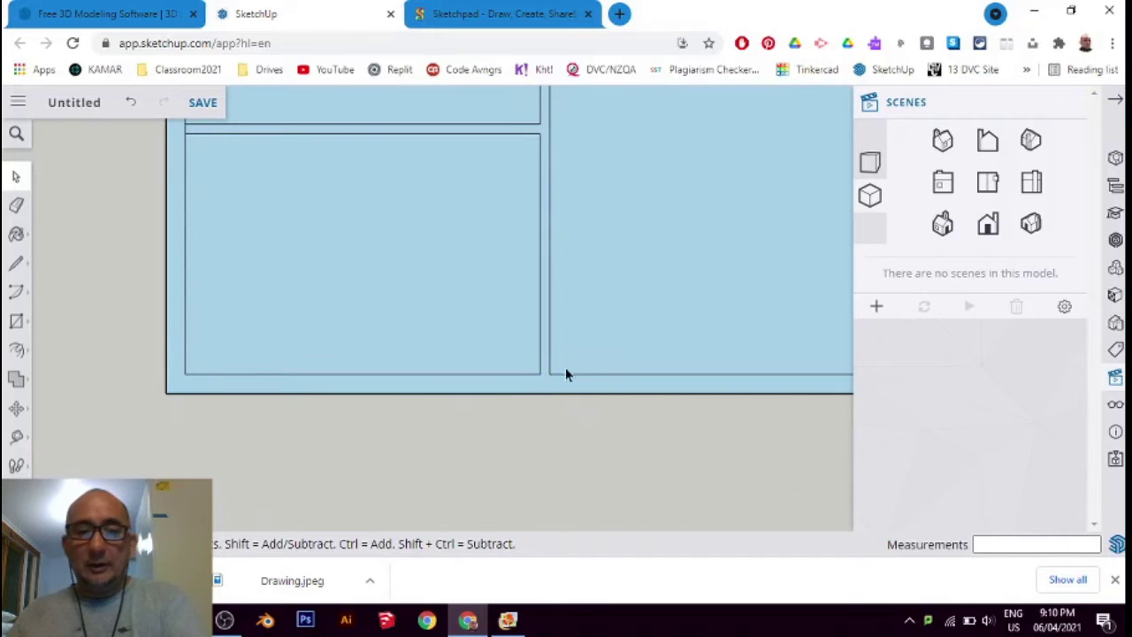
scroll(628, 363, down, 2)
scroll(377, 246, up, 2)
scroll(377, 248, up, 2)
scroll(420, 222, up, 1)
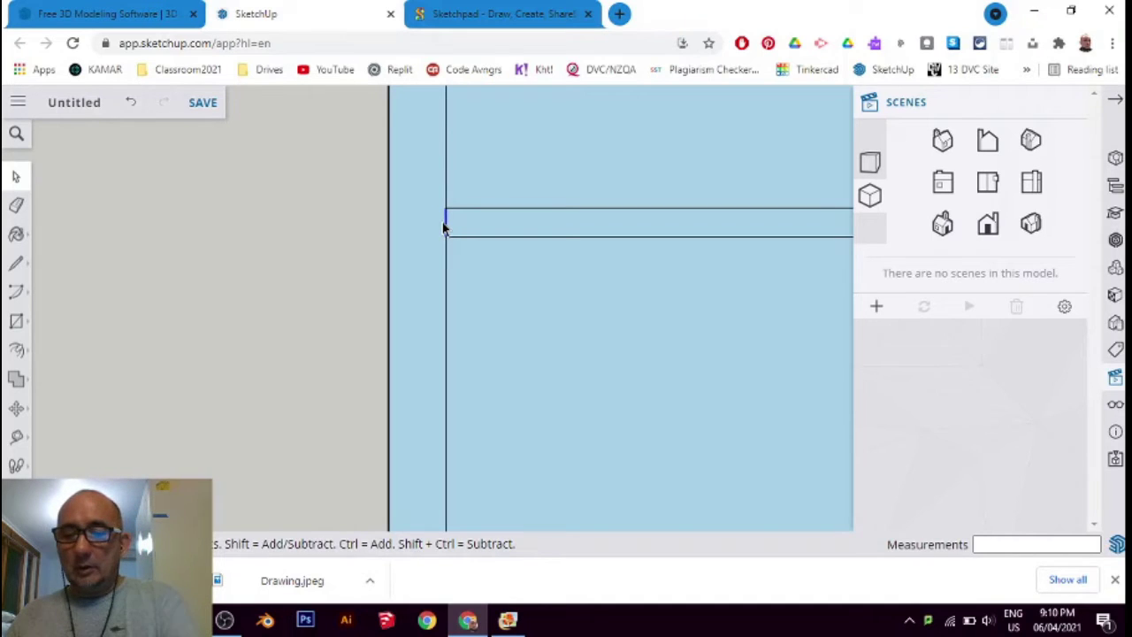
scroll(351, 230, down, 1)
scroll(351, 230, down, 2)
scroll(321, 239, down, 2)
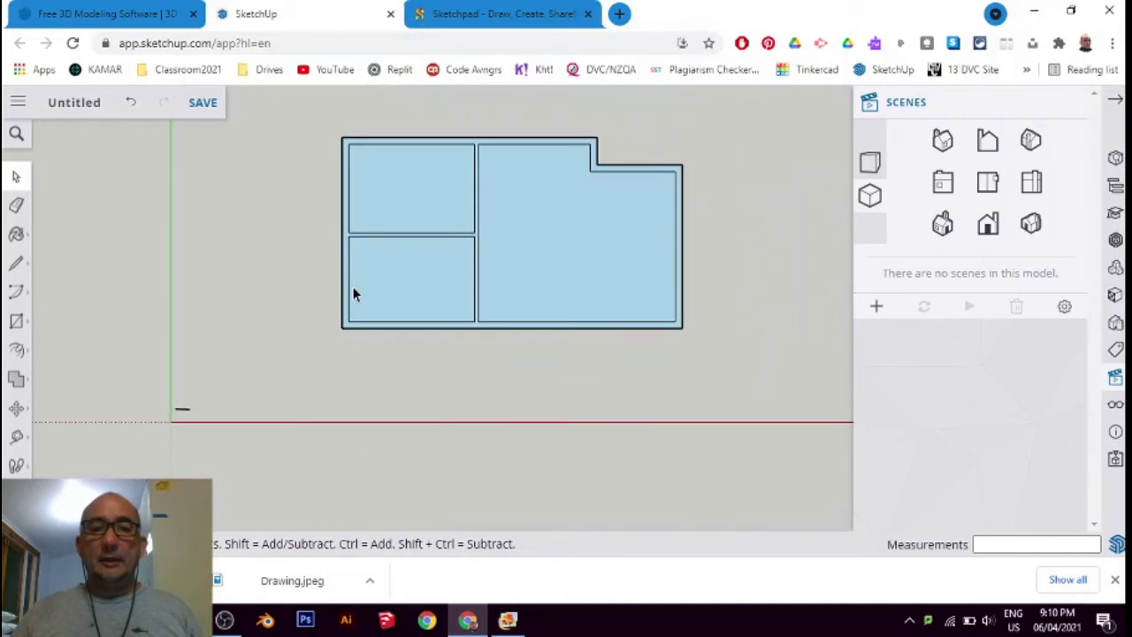
scroll(361, 234, up, 1)
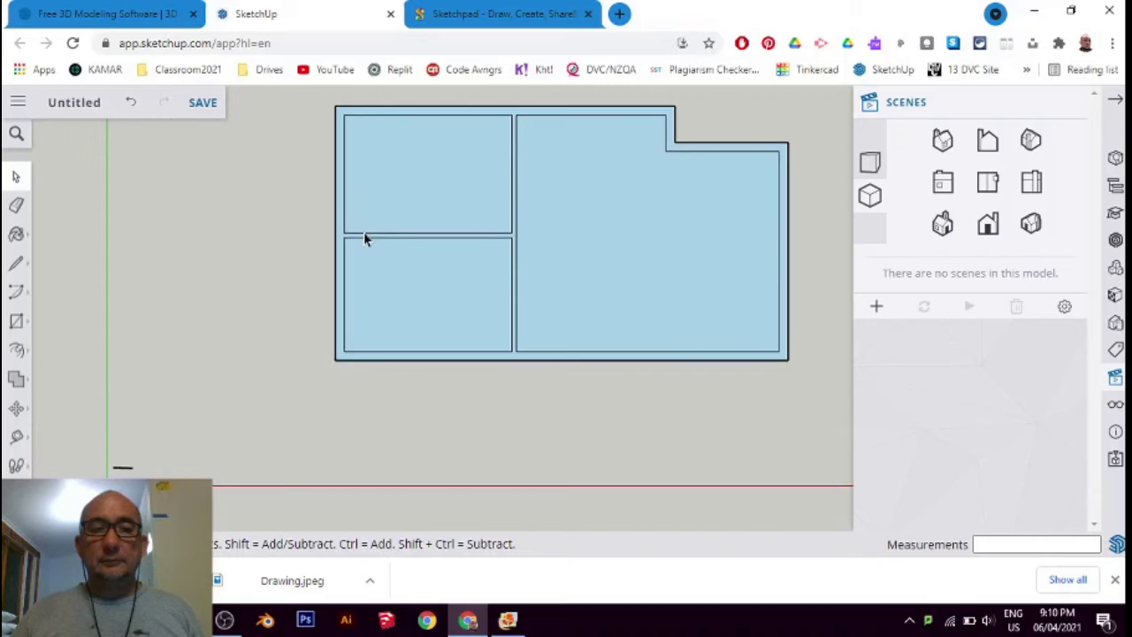
Delete the top-left, large right and bottom-left room floor faces, then switch to Iso view.
click(419, 174)
key(Delete)
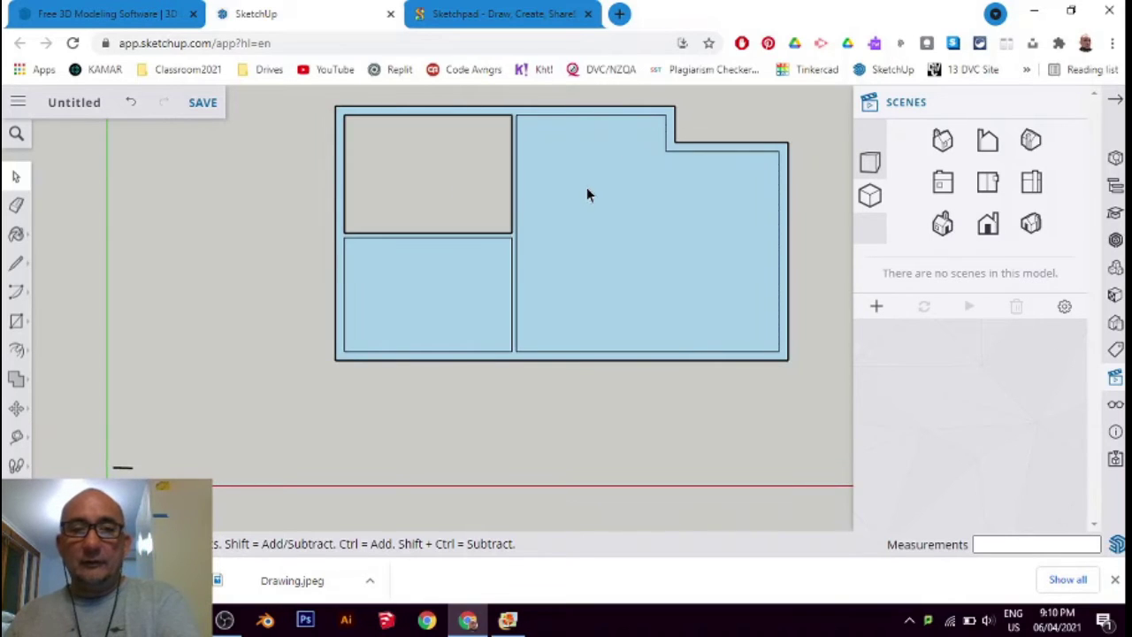
click(587, 191)
key(Delete)
click(428, 303)
key(Delete)
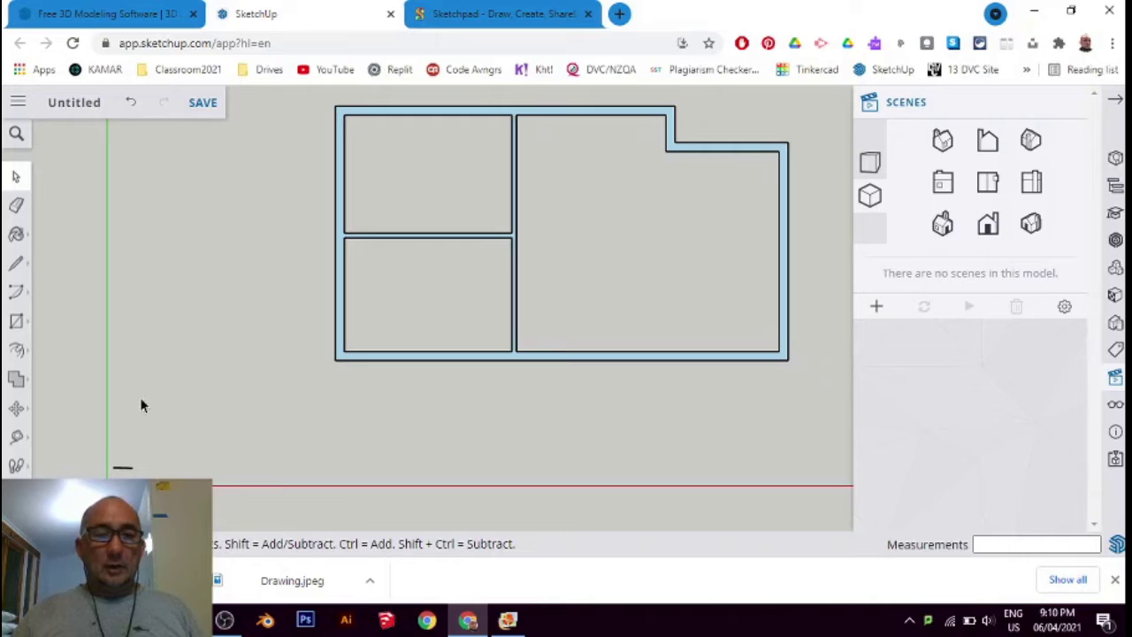
click(942, 226)
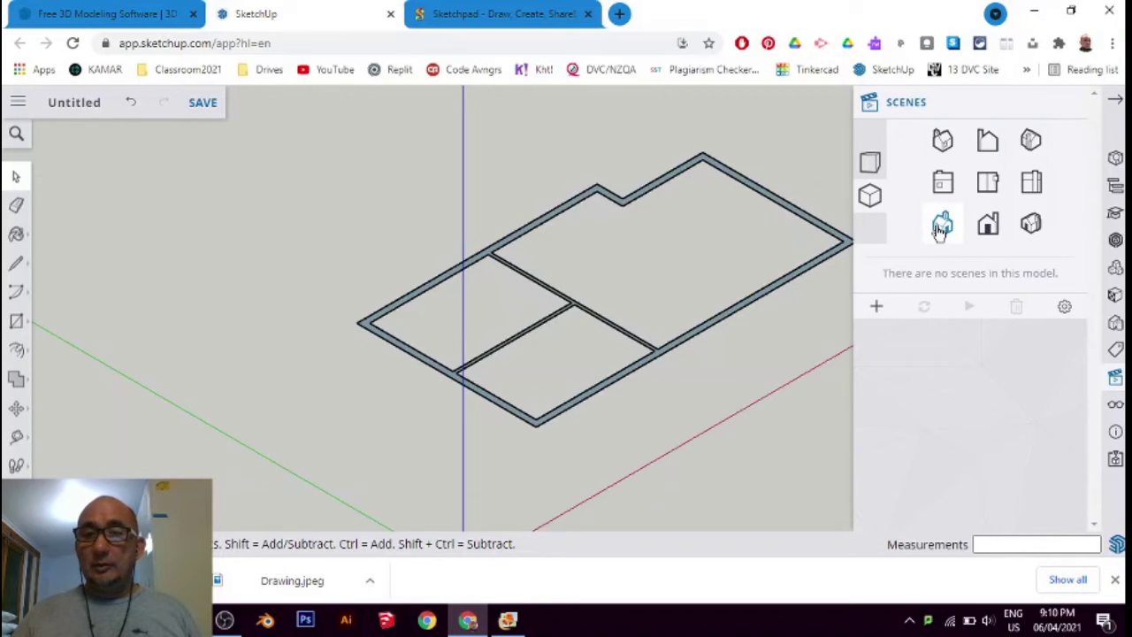
Switch to perspective projection and orbit to a near top-down view of the plan.
click(870, 164)
scroll(194, 235, down, 3)
key(o)
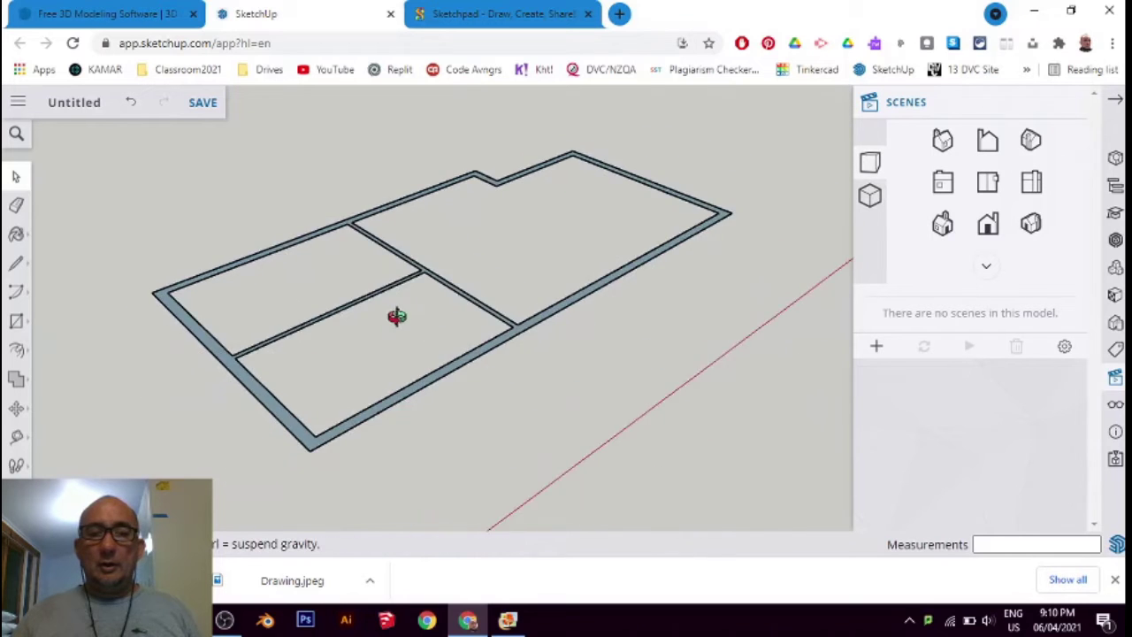
mouse_move(391, 316)
mouse_down()
mouse_move(626, 220)
mouse_move(235, 253)
mouse_move(406, 258)
mouse_up()
key(space)
scroll(406, 257, down, 3)
scroll(407, 257, up, 1)
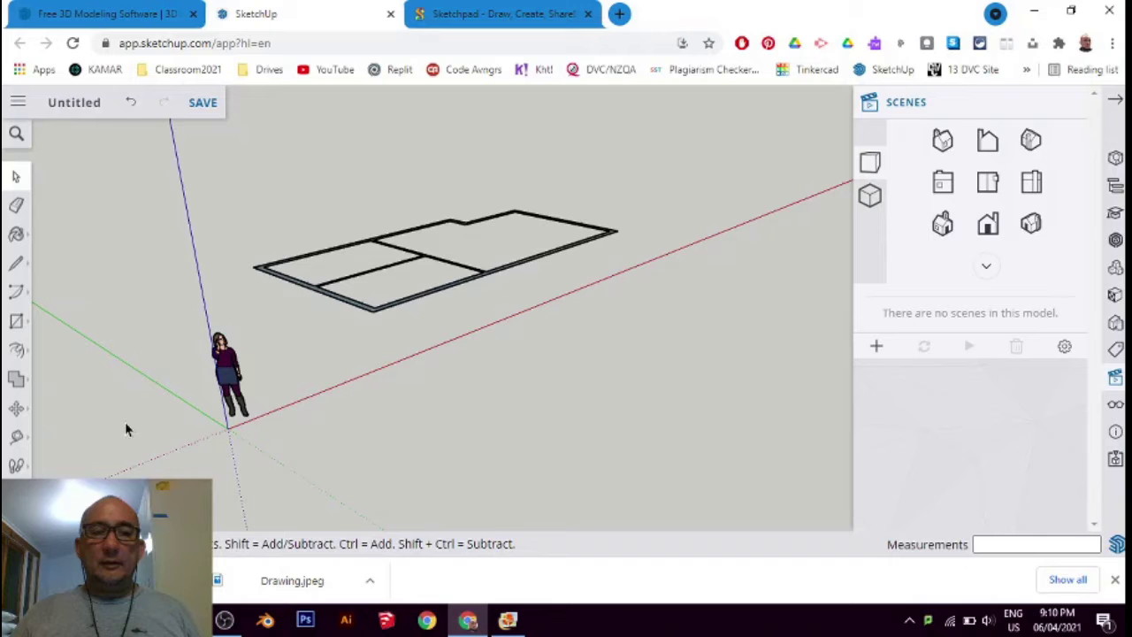
mouse_move(483, 276)
middle_down()
mouse_move(508, 359)
mouse_move(469, 382)
middle_up()
scroll(384, 345, up, 3)
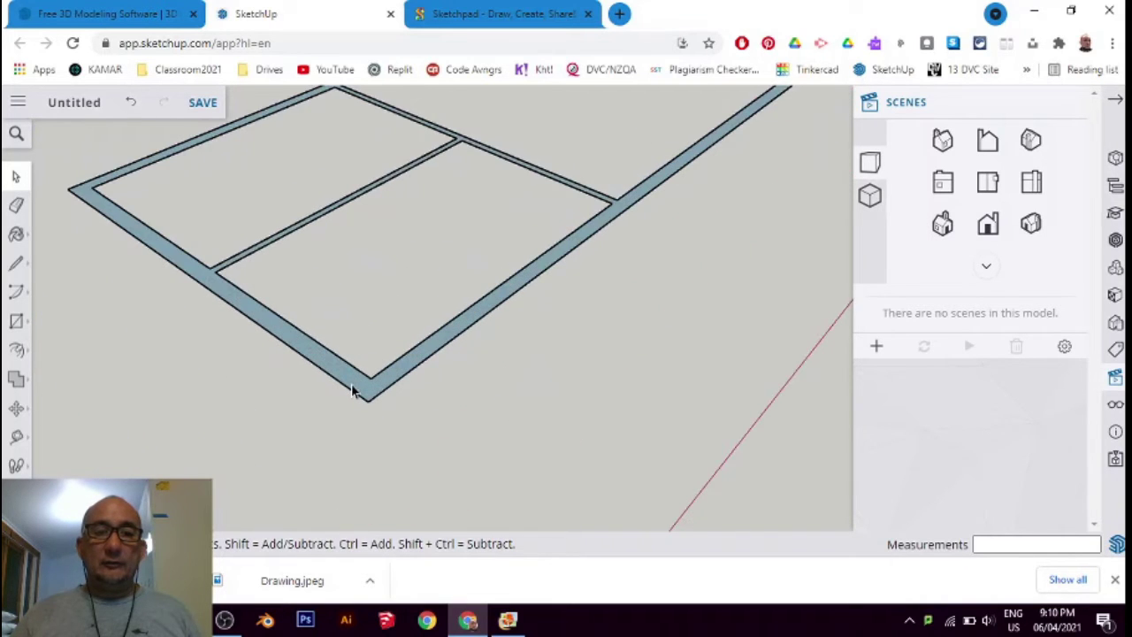
Push/Pull the wall strip upward to a height of 2.7 m.
click(352, 389)
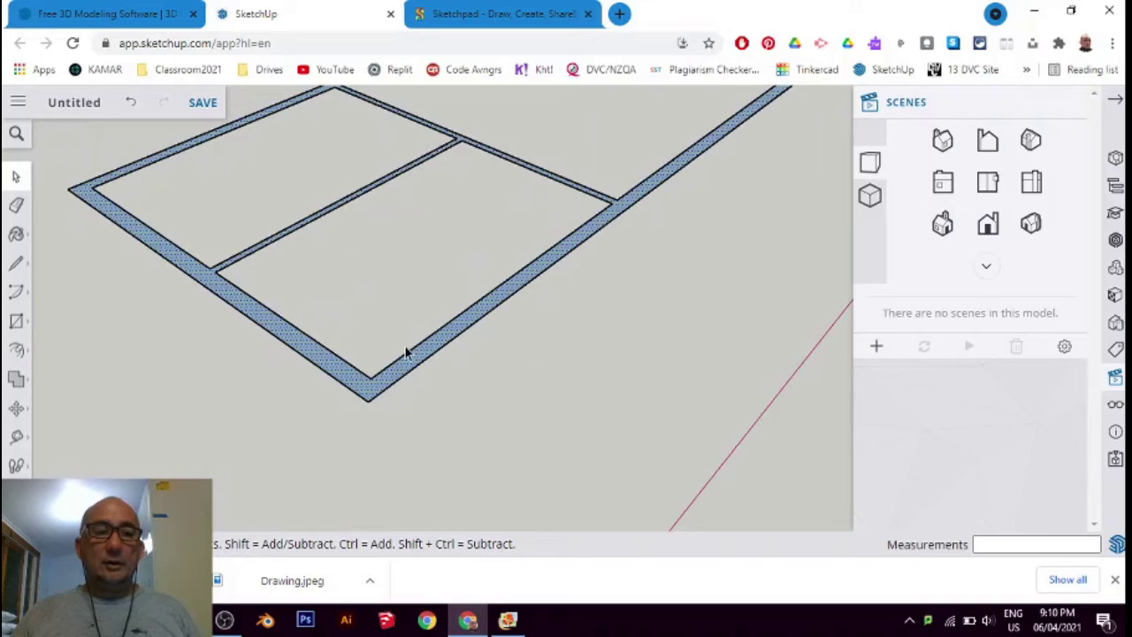
click(17, 352)
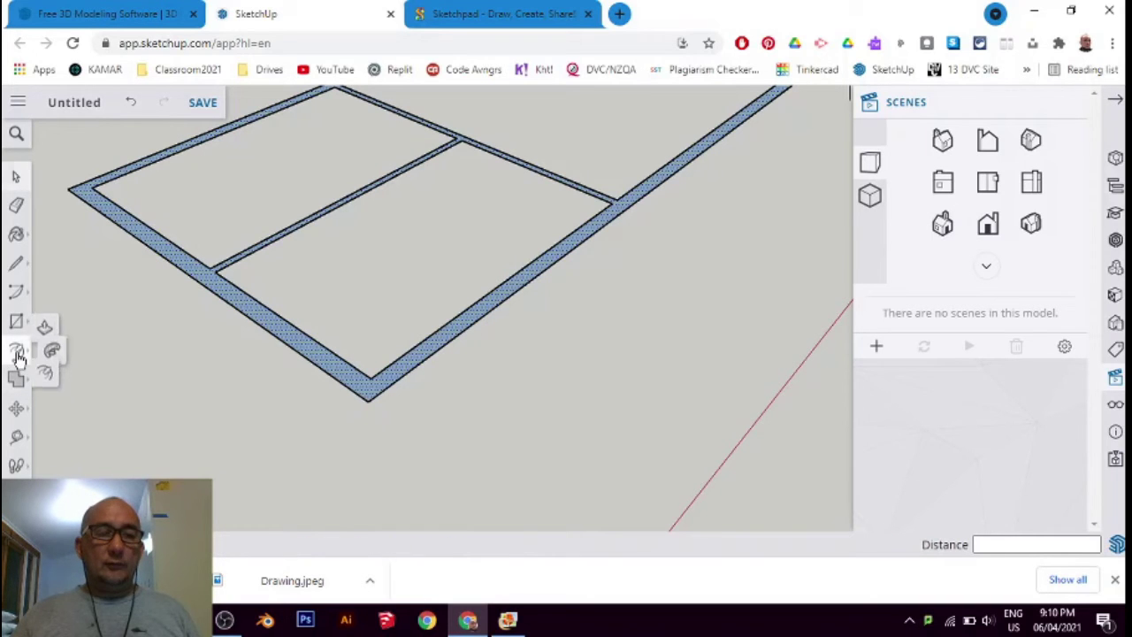
click(66, 325)
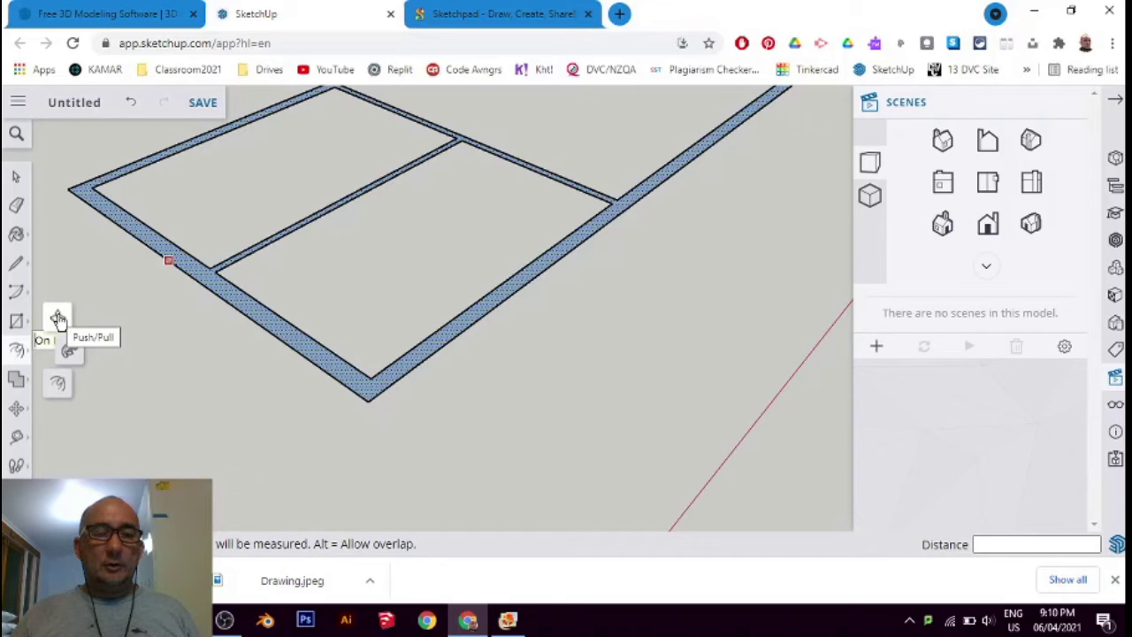
click(57, 318)
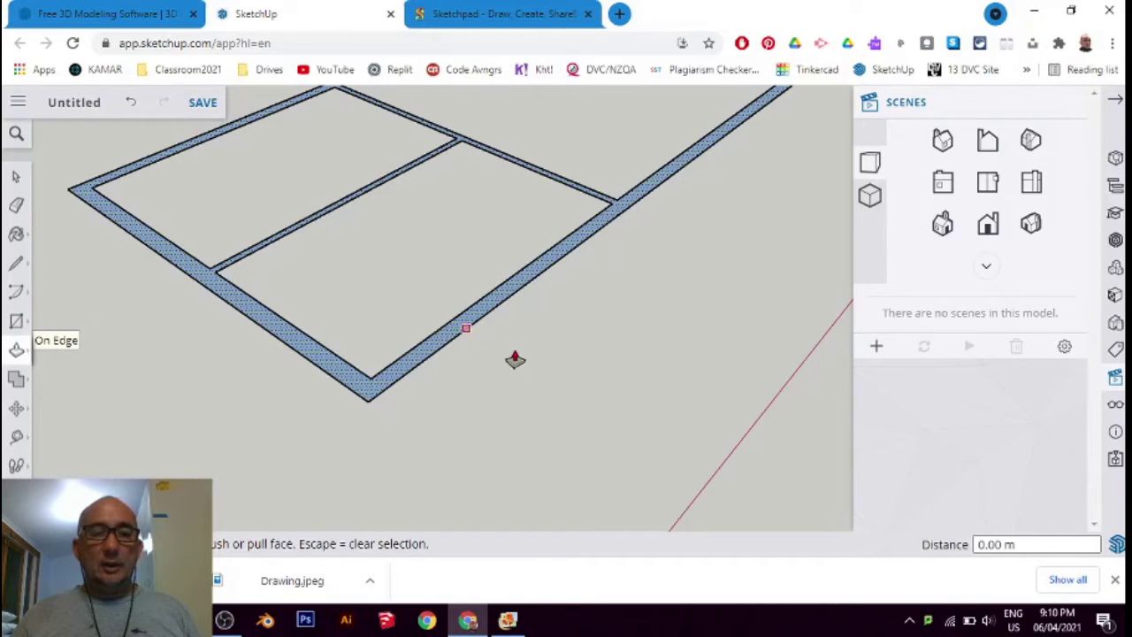
click(342, 376)
text(2.)
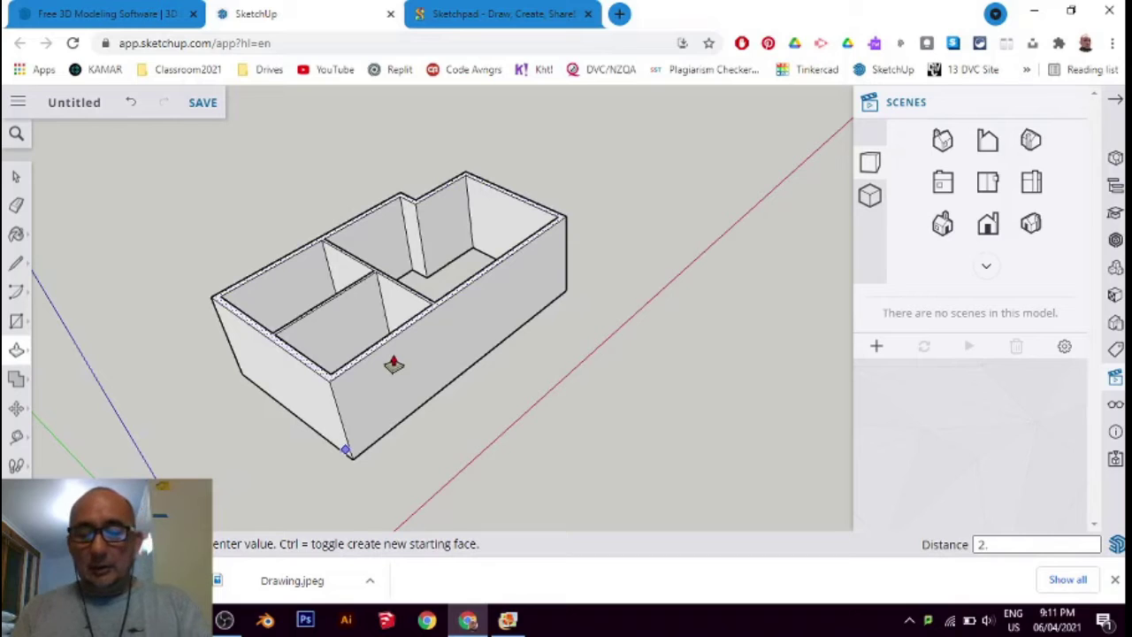
text(7)
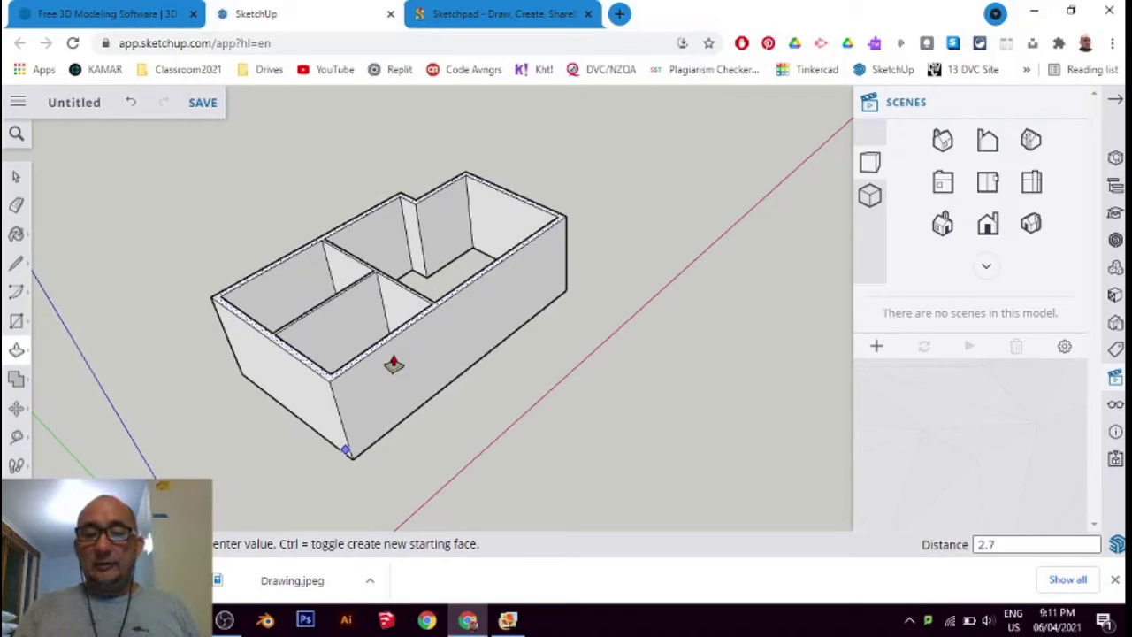
key(Return)
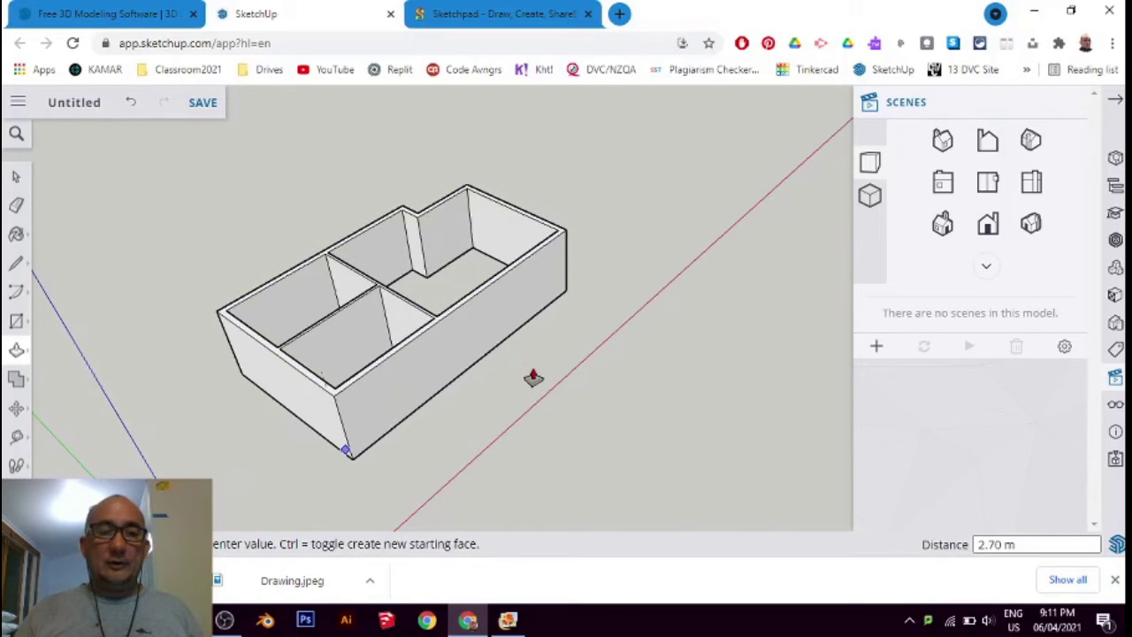
click(16, 177)
Orbit and look around at eye level to face the front wall.
mouse_move(485, 452)
middle_down()
mouse_move(574, 334)
mouse_move(737, 262)
mouse_move(667, 318)
mouse_move(274, 363)
mouse_move(101, 354)
mouse_move(518, 318)
mouse_move(629, 335)
mouse_move(454, 404)
mouse_move(515, 345)
middle_up()
scroll(520, 381, up, 5)
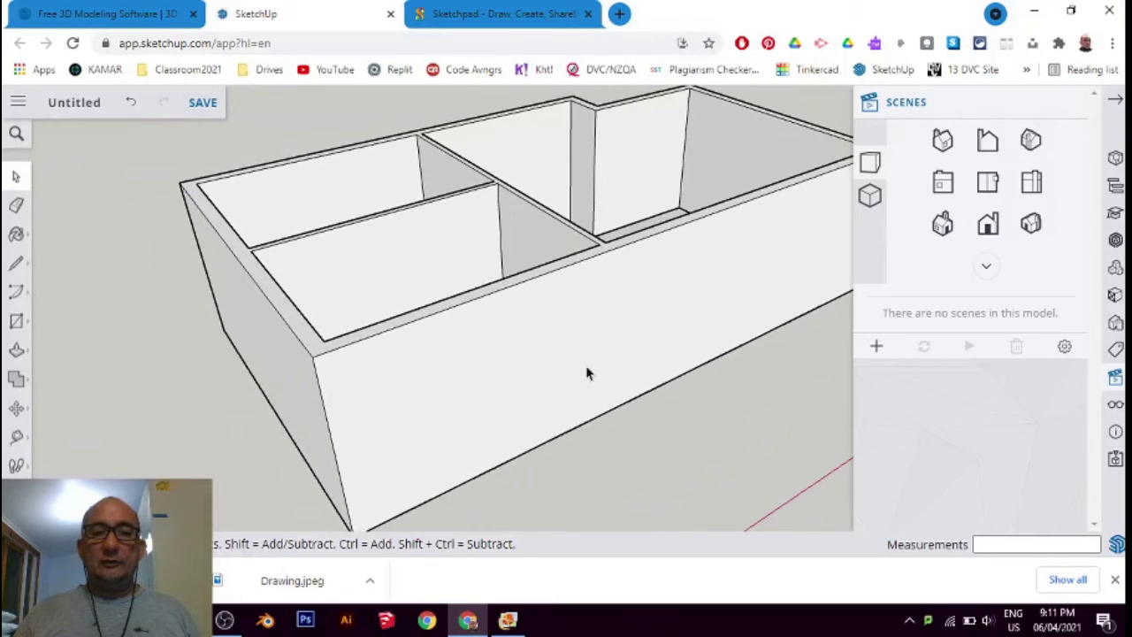
mouse_move(625, 390)
middle_down()
mouse_move(606, 404)
mouse_move(310, 427)
mouse_move(468, 374)
mouse_move(458, 254)
middle_up()
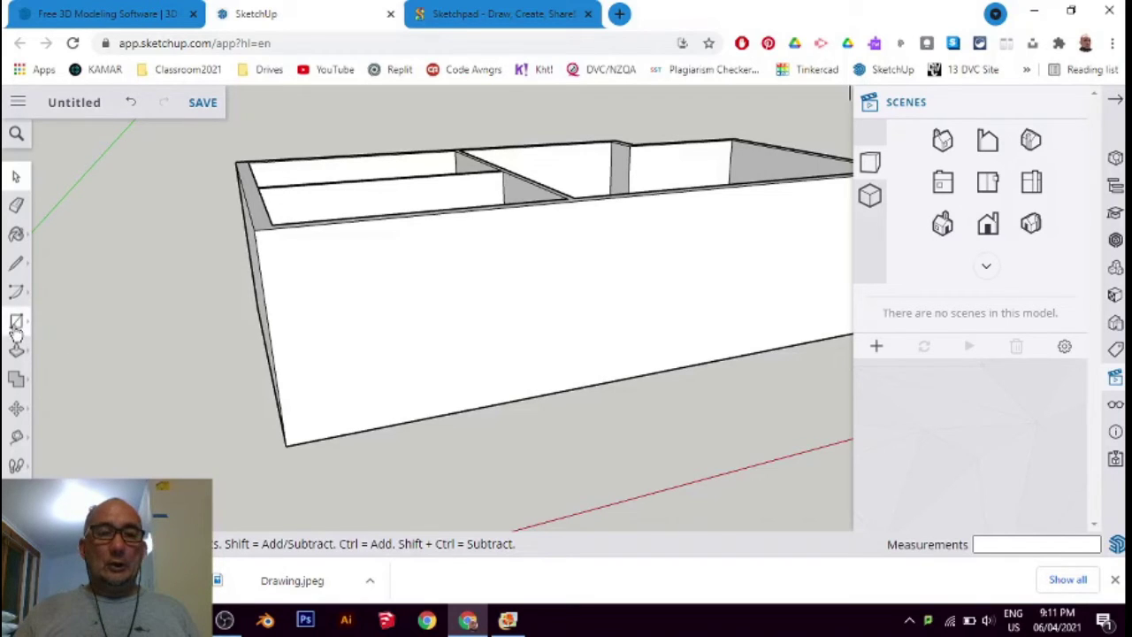
click(15, 331)
click(637, 301)
mouse_move(490, 351)
mouse_down()
mouse_move(62, 340)
mouse_move(606, 348)
mouse_move(182, 311)
mouse_move(245, 279)
mouse_move(207, 288)
mouse_up()
Draw a 0.8 by 2 m door rectangle from the front wall's bottom edge.
key(r)
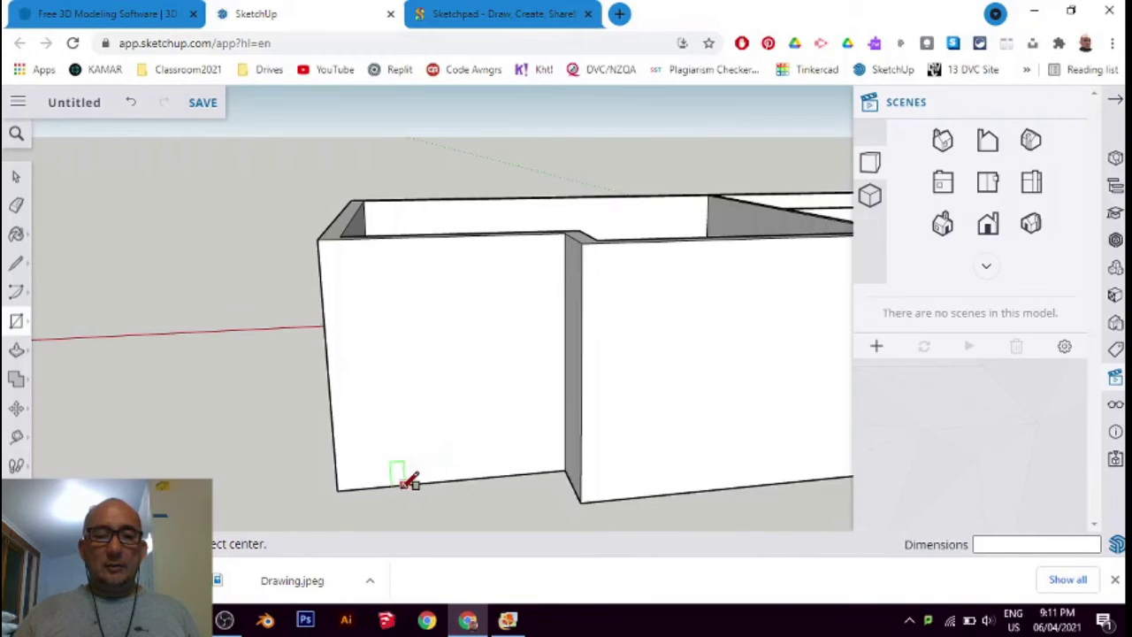
click(398, 483)
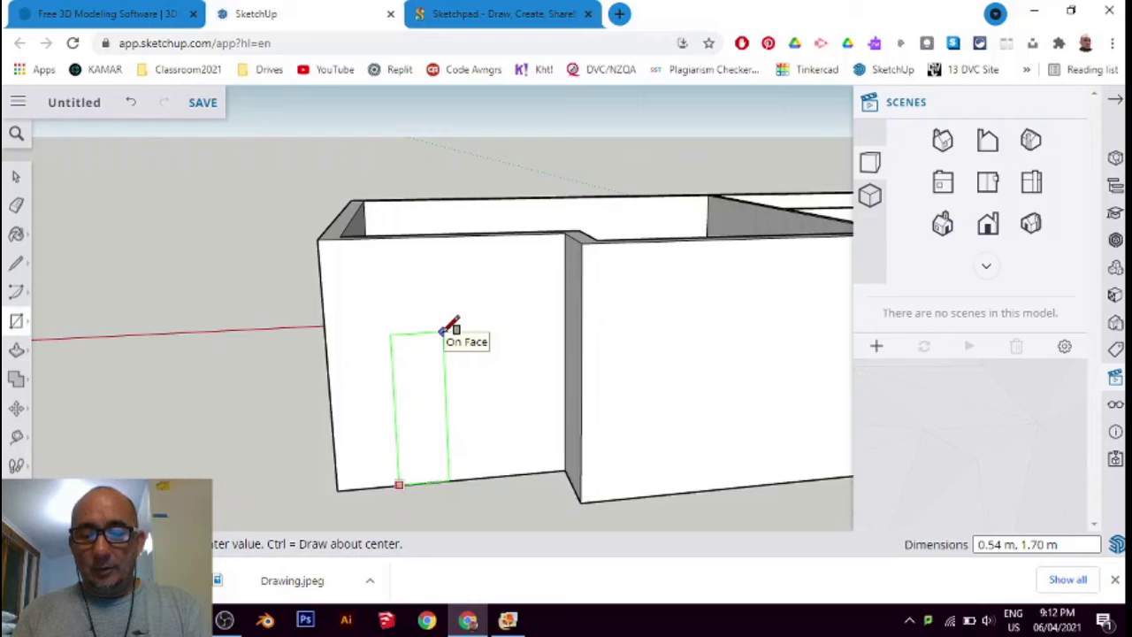
text(.8,)
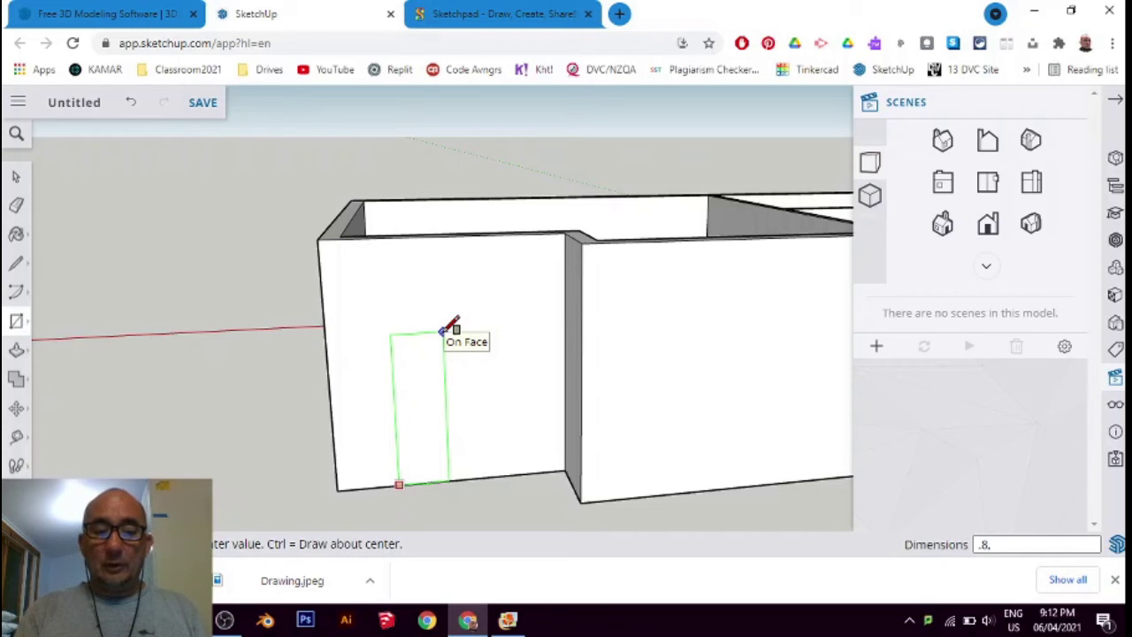
text(2)
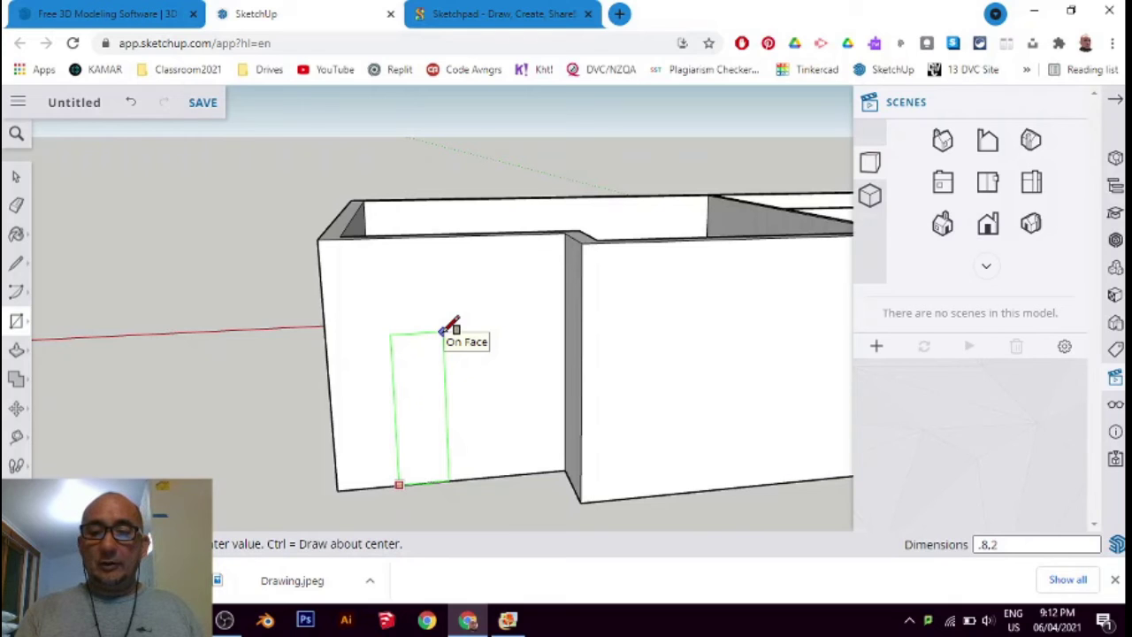
key(Return)
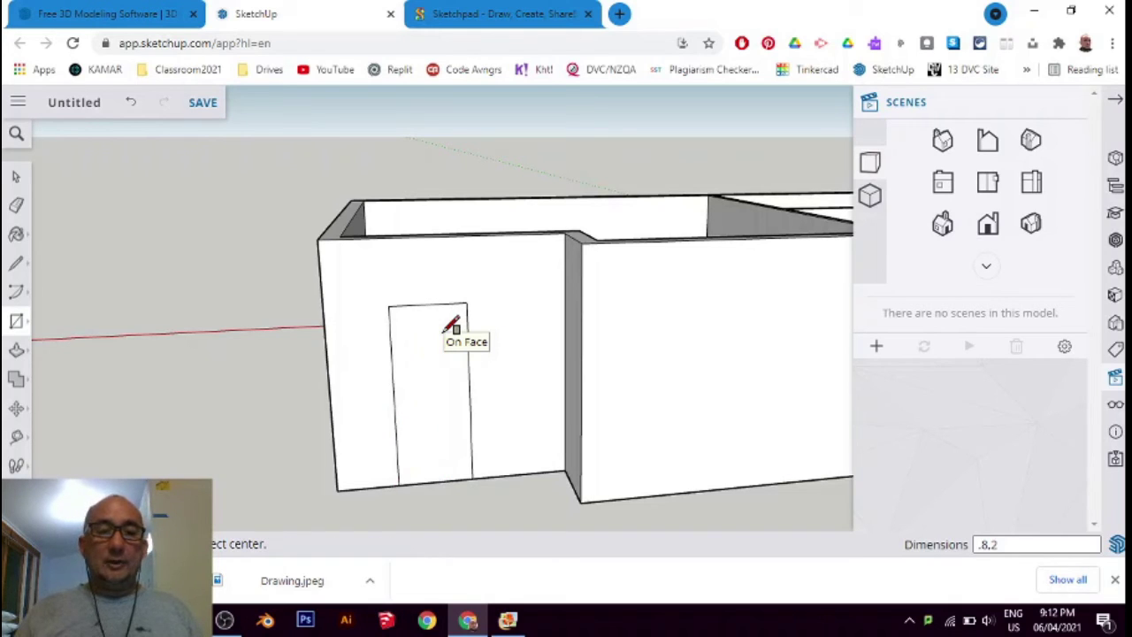
click(11, 177)
mouse_move(342, 295)
middle_down()
mouse_move(760, 371)
mouse_move(791, 462)
mouse_move(440, 366)
mouse_move(485, 369)
middle_up()
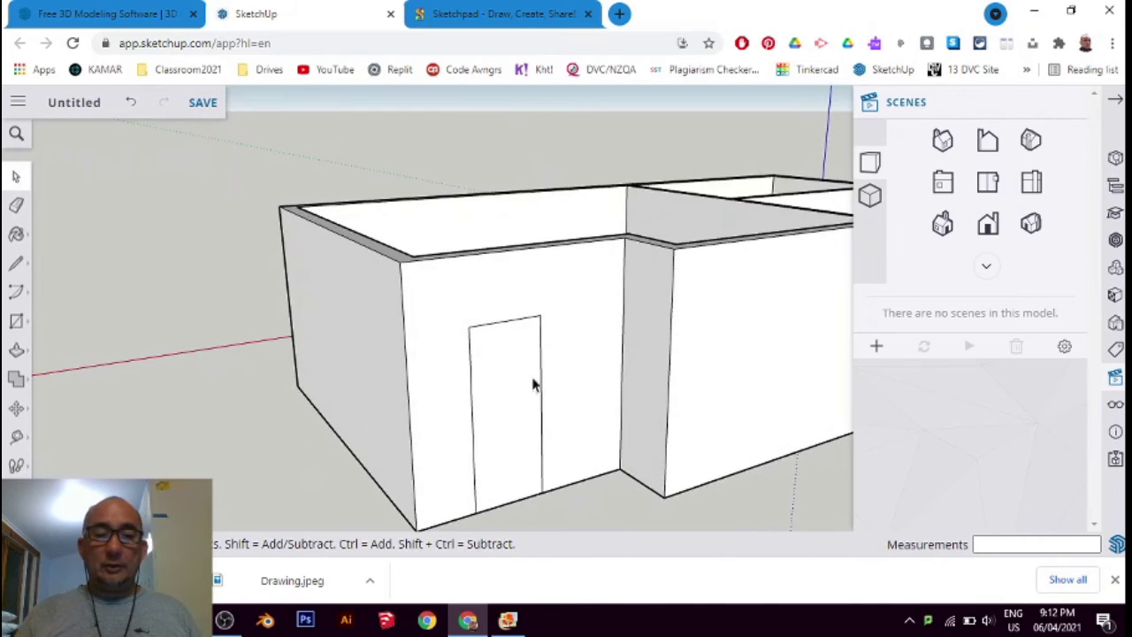
Push the door rectangle 0.20 m through the front wall and orbit to inspect the doorway.
click(18, 352)
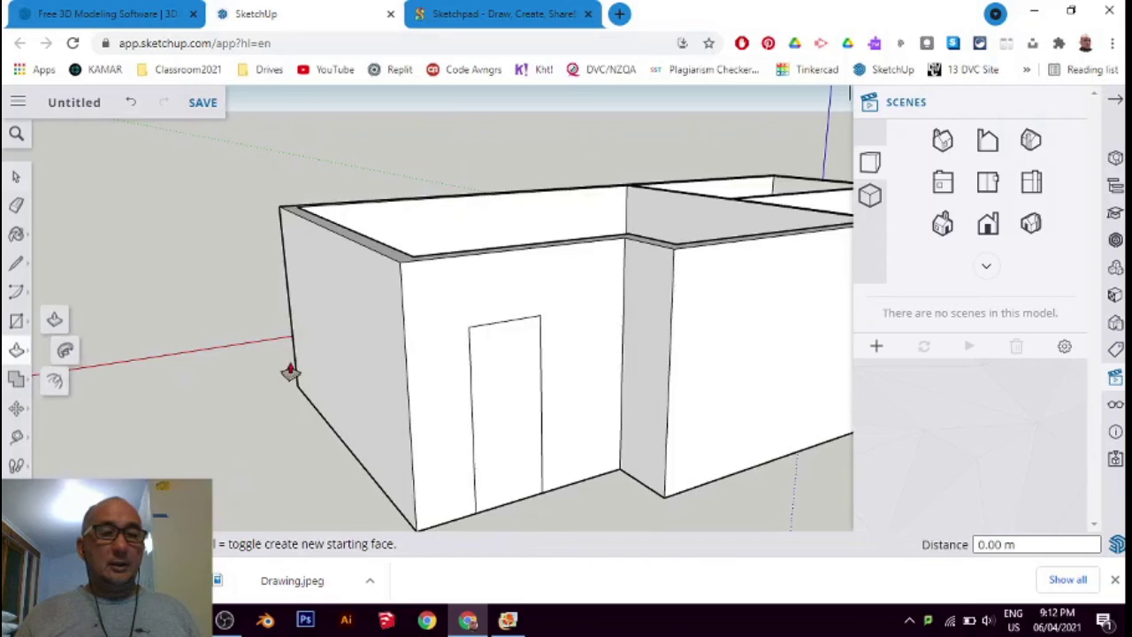
click(500, 418)
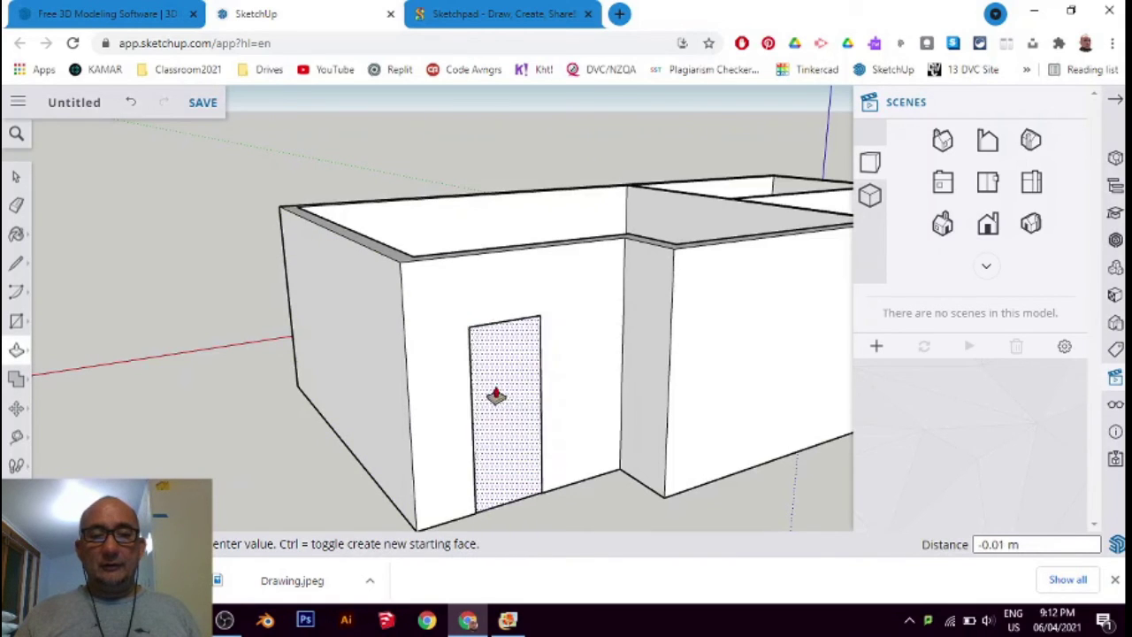
click(491, 390)
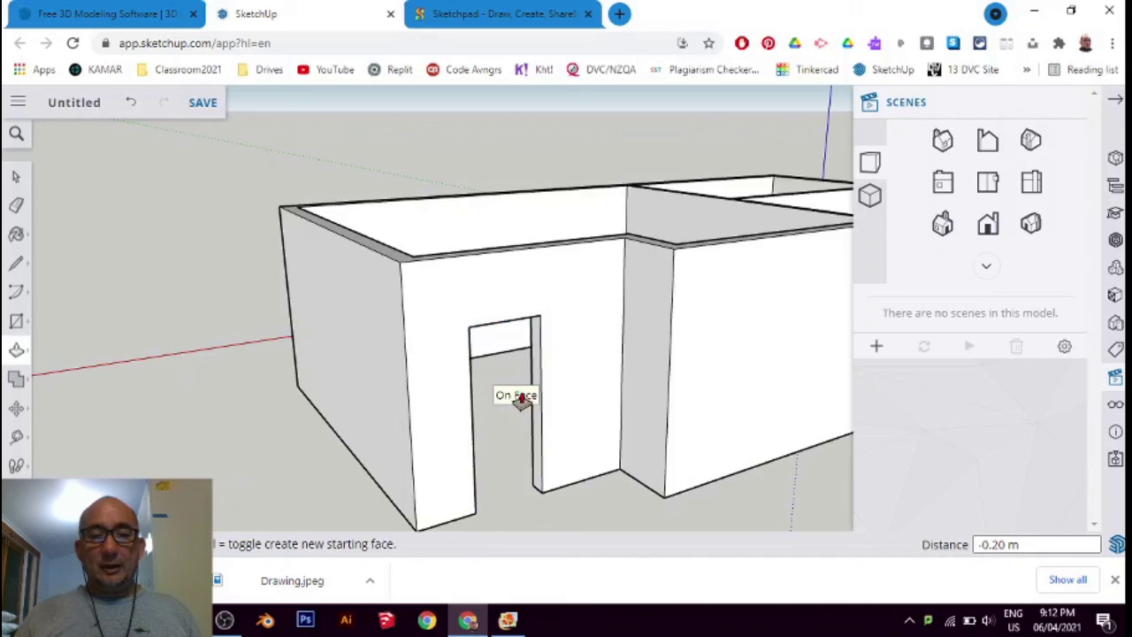
mouse_move(521, 400)
middle_down()
mouse_move(412, 397)
mouse_move(278, 295)
mouse_move(468, 242)
mouse_move(607, 233)
mouse_move(579, 299)
mouse_move(579, 419)
mouse_move(839, 523)
mouse_move(677, 539)
mouse_move(369, 525)
middle_up()
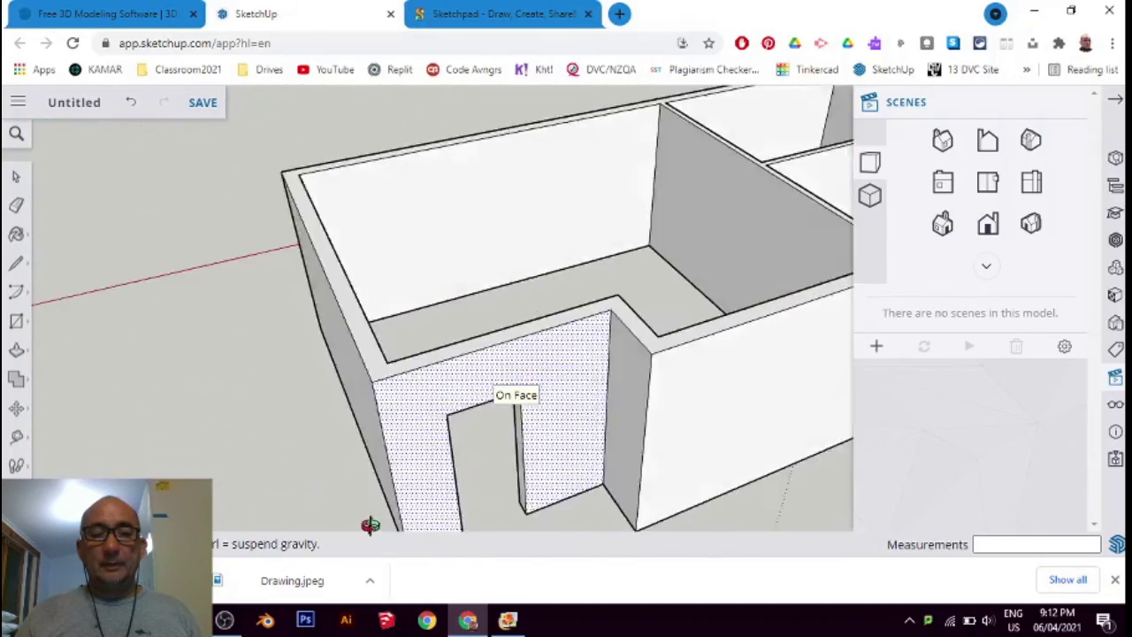
scroll(370, 525, down, 3)
scroll(503, 454, down, 3)
scroll(300, 280, down, 3)
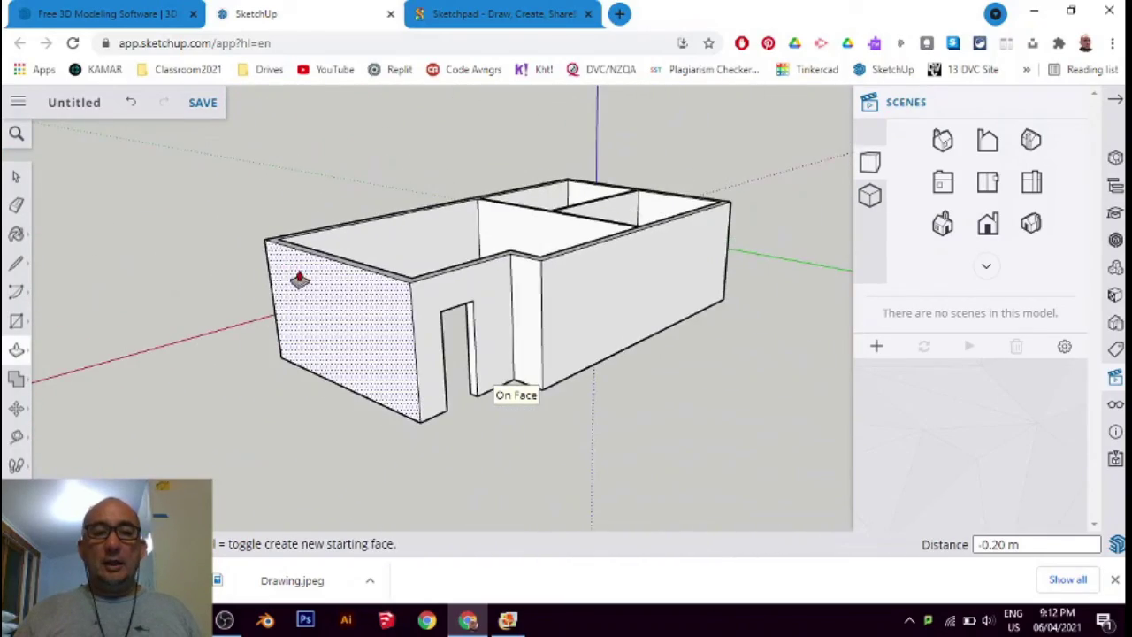
mouse_move(299, 279)
middle_down()
mouse_move(497, 306)
mouse_move(507, 344)
middle_up()
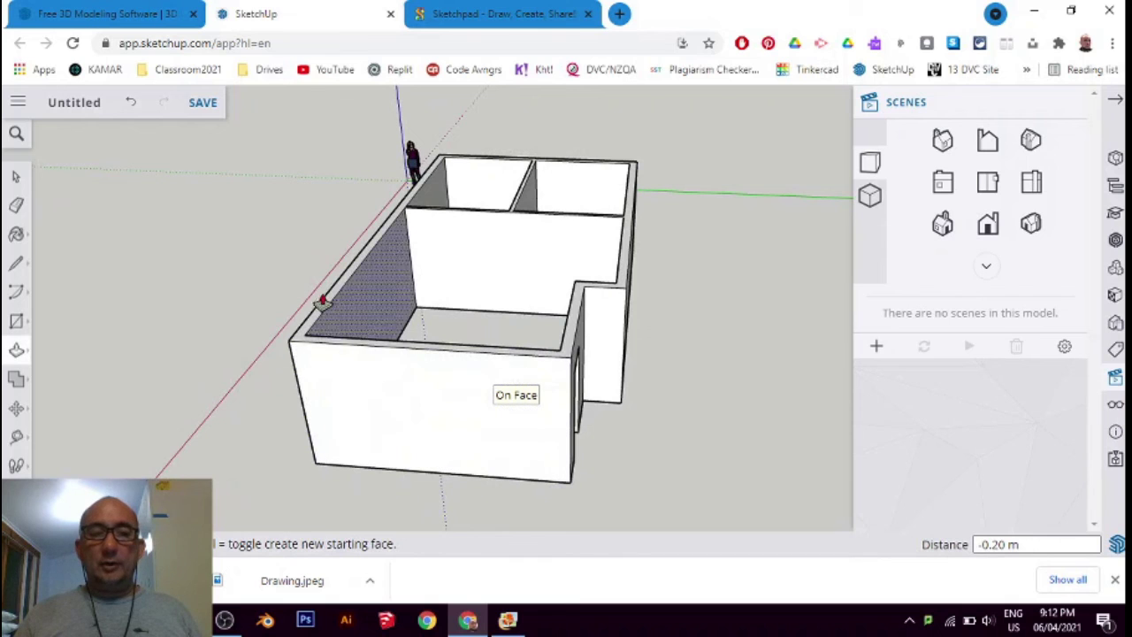
mouse_move(681, 296)
middle_down()
mouse_move(392, 306)
mouse_move(280, 275)
mouse_move(480, 245)
mouse_move(591, 245)
mouse_move(466, 271)
mouse_move(458, 287)
middle_up()
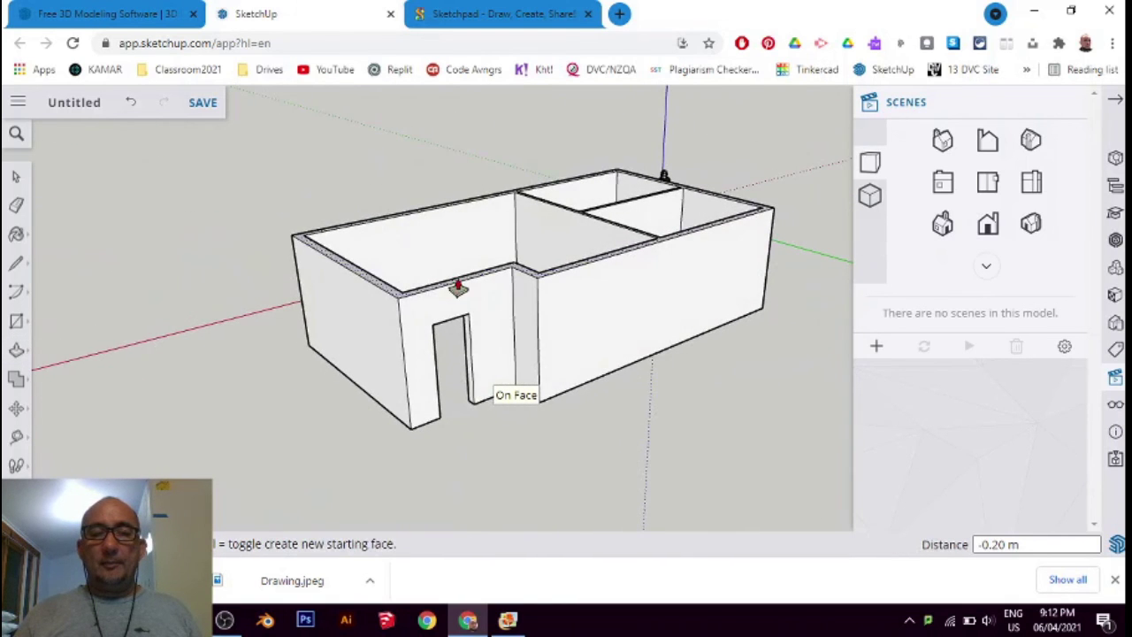